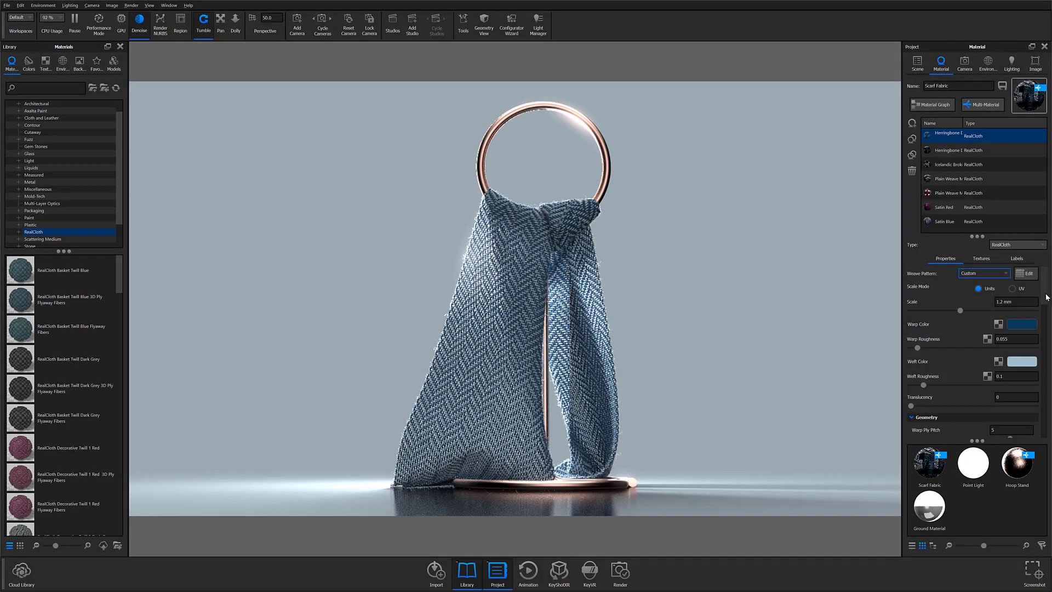
Bring up the blue herringbone scarf scene with its Scarf Fabric material open for editing.
{"action": "left_click_drag", "start_coordinate": [1043, 294], "coordinate": [1044, 414]}
Collapse the Advanced, Flyway Fibers and Geometry sections and show the preset weave pattern list.
{"action": "scroll", "coordinate": [925, 338], "scroll_direction": "up", "scroll_amount": 2}
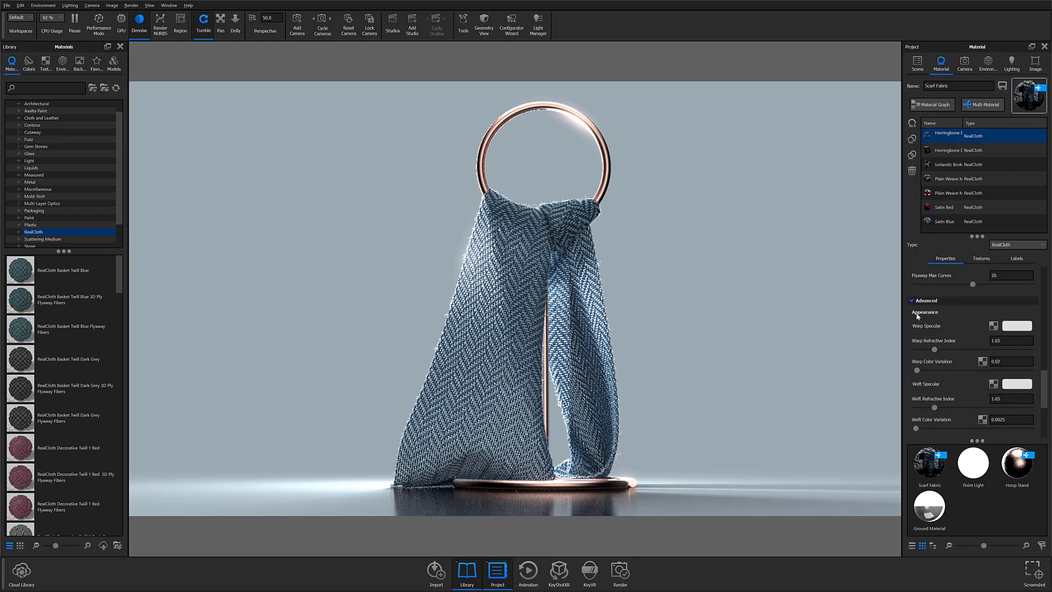
{"action": "left_click", "coordinate": [912, 301]}
{"action": "left_click", "coordinate": [911, 318]}
{"action": "left_click", "coordinate": [911, 390]}
{"action": "scroll", "coordinate": [939, 395], "scroll_direction": "up", "scroll_amount": 1}
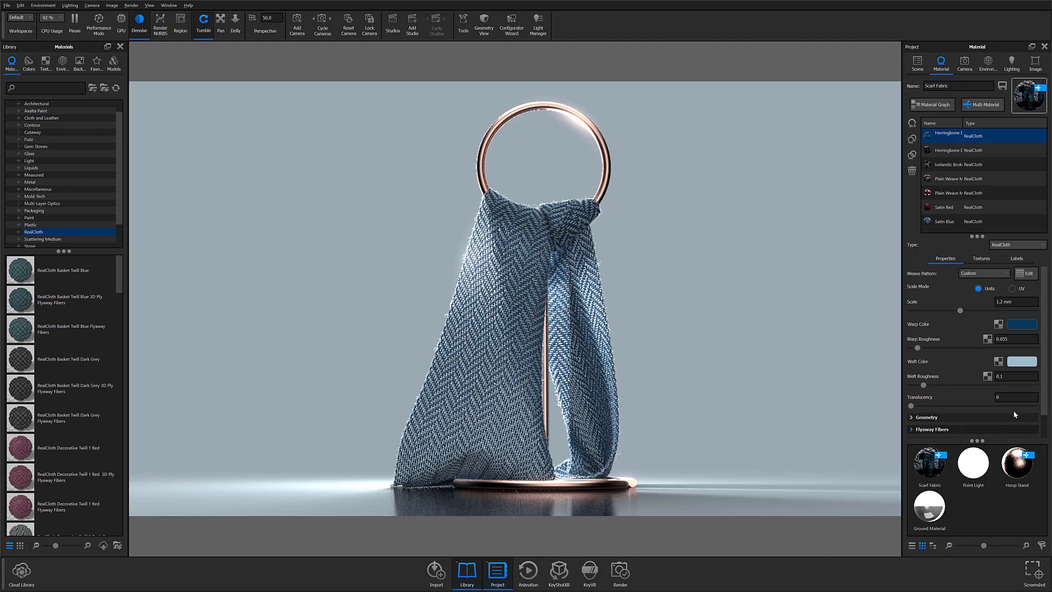
{"action": "left_click", "coordinate": [992, 274]}
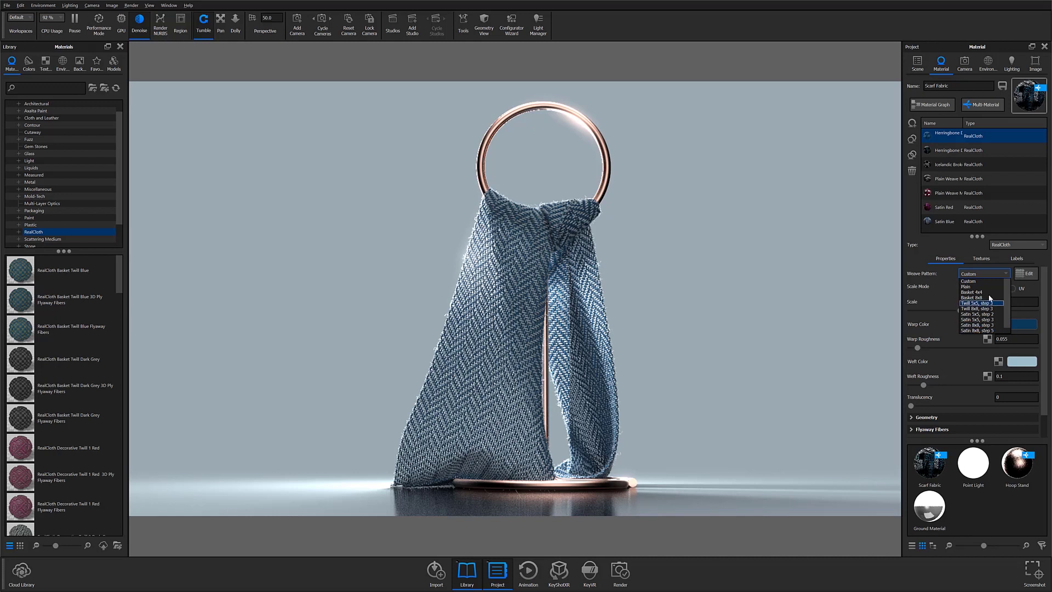
Keep the Custom weave, checking its pattern editor and warp colour without changing them.
{"action": "left_click", "coordinate": [1028, 281]}
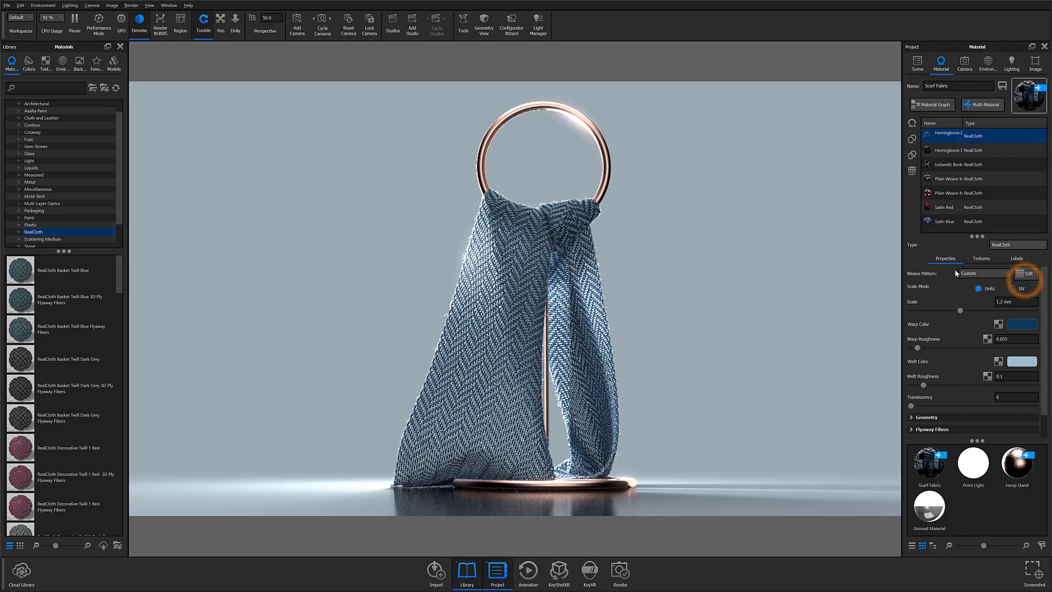
{"action": "left_click", "coordinate": [1022, 274]}
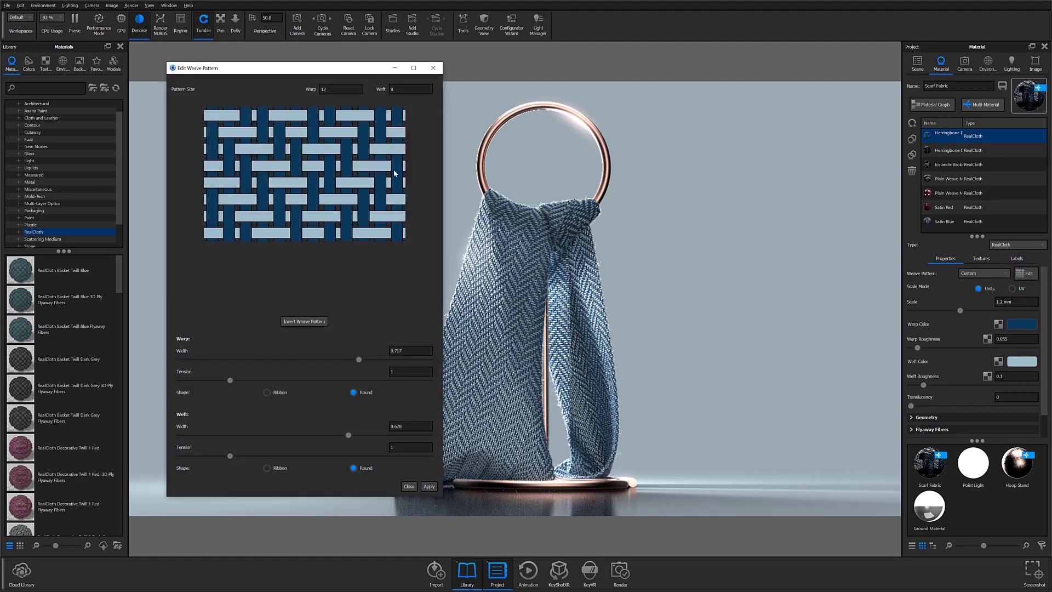
{"action": "left_click", "coordinate": [433, 68]}
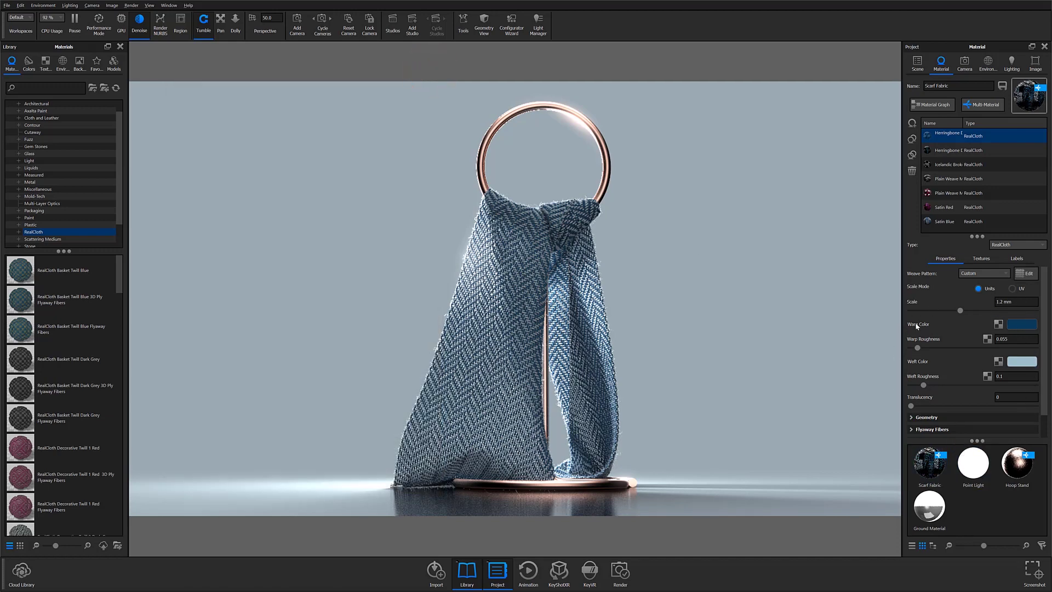
{"action": "scroll", "coordinate": [947, 385], "scroll_direction": "down", "scroll_amount": 1}
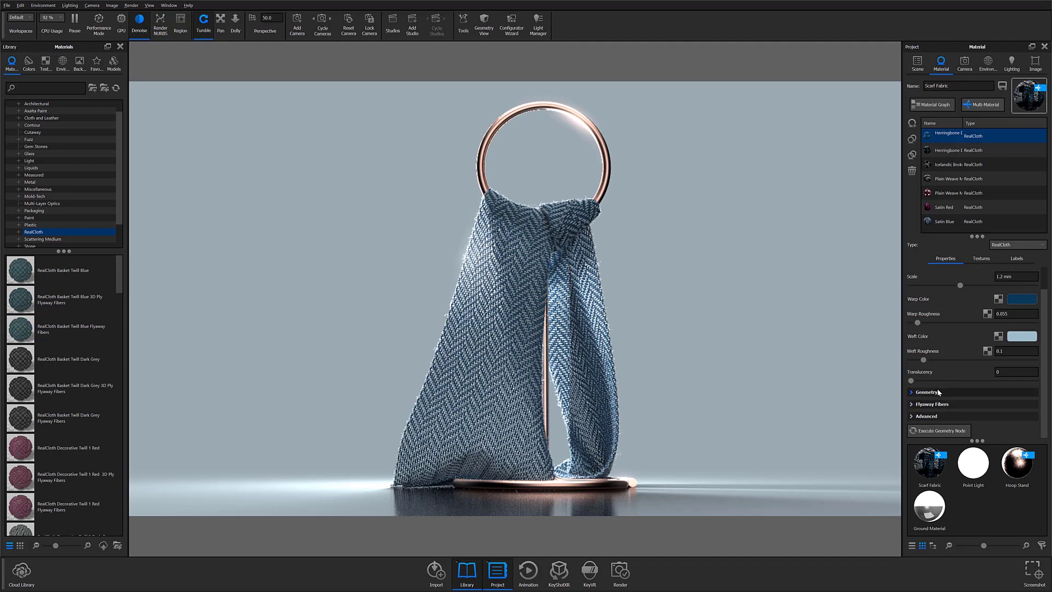
{"action": "scroll", "coordinate": [944, 329], "scroll_direction": "up", "scroll_amount": 1}
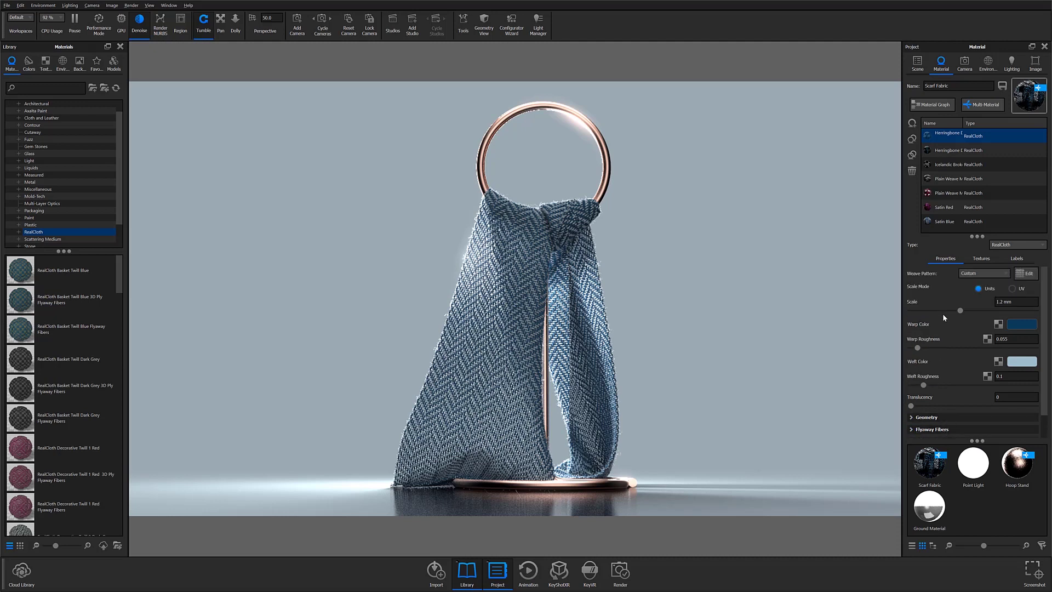
{"action": "left_click", "coordinate": [1014, 322]}
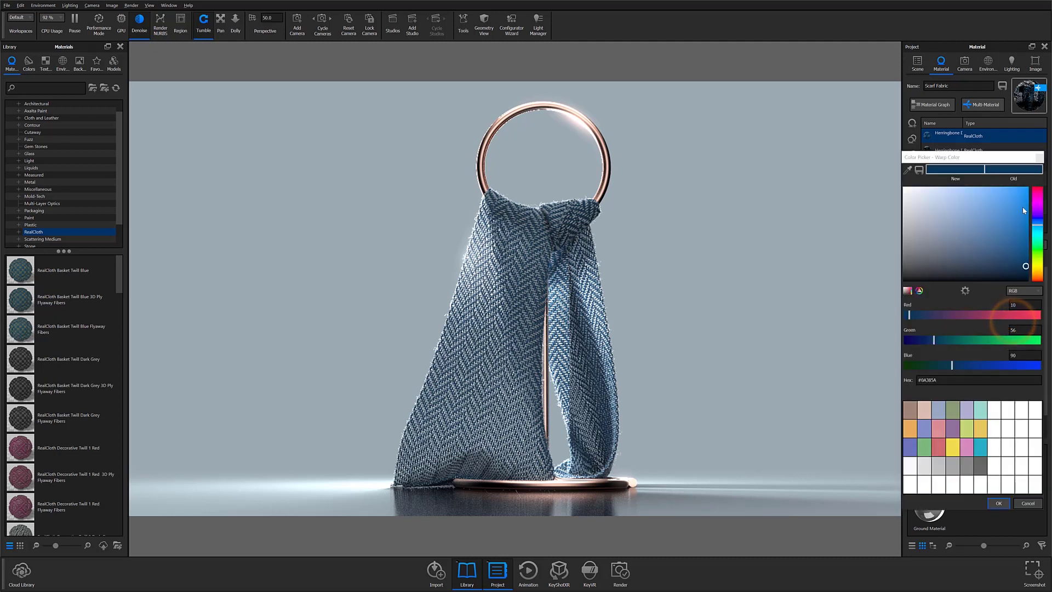
{"action": "left_click", "coordinate": [1040, 158]}
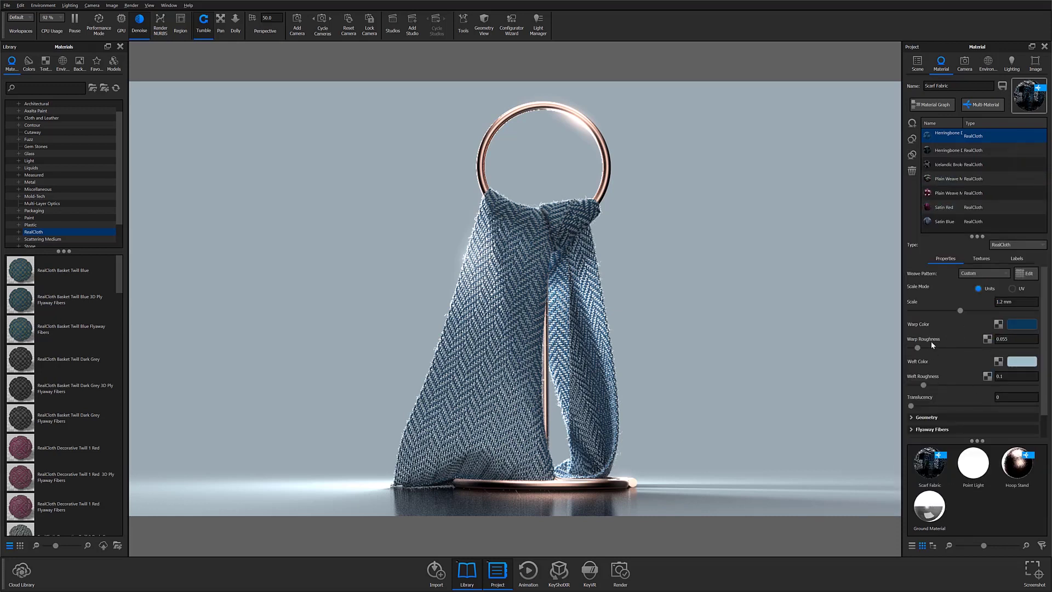
Expand Geometry to show ply pitch 5 warp, 3.65 weft, ply counts of 3.
{"action": "scroll", "coordinate": [956, 395], "scroll_direction": "down", "scroll_amount": 1}
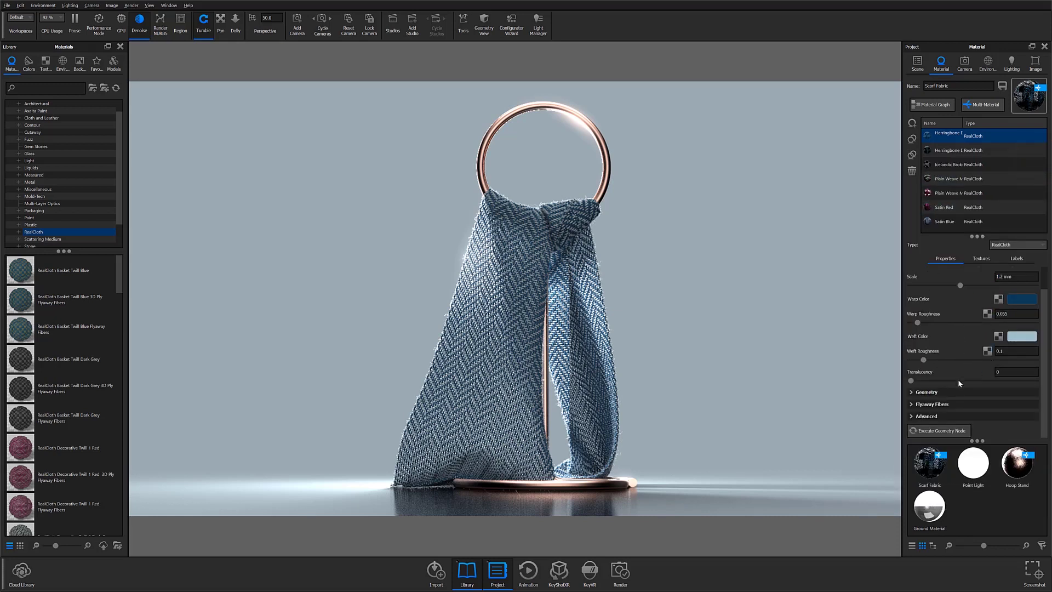
{"action": "left_click", "coordinate": [912, 392]}
{"action": "scroll", "coordinate": [916, 400], "scroll_direction": "down", "scroll_amount": 5}
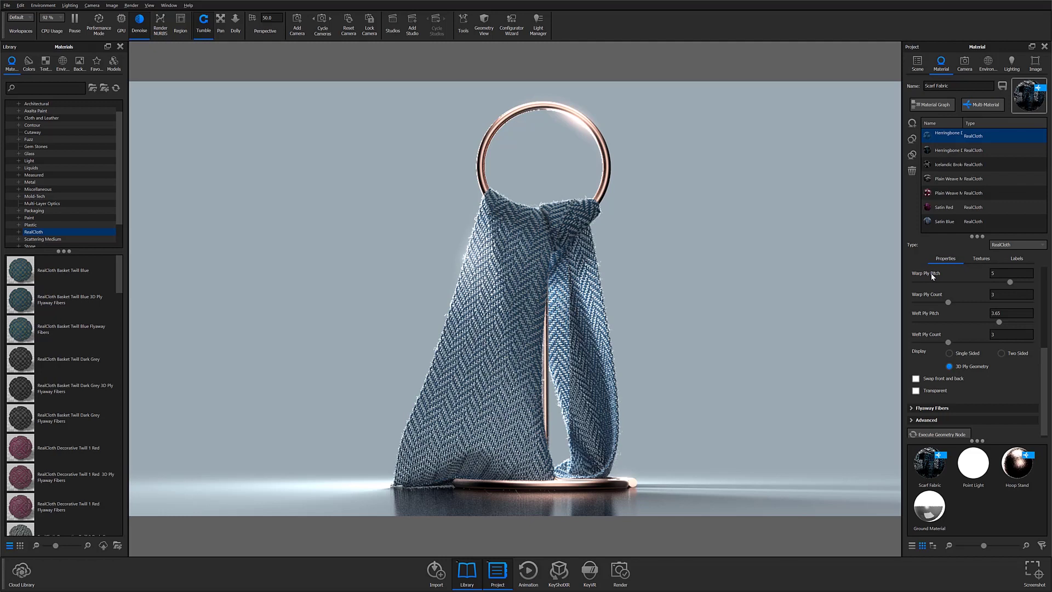
Set the fabric Display to Two Sided, then 3D Ply Geometry, and generate the plies.
{"action": "mouse_move", "coordinate": [933, 276]}
{"action": "left_click", "coordinate": [1009, 354]}
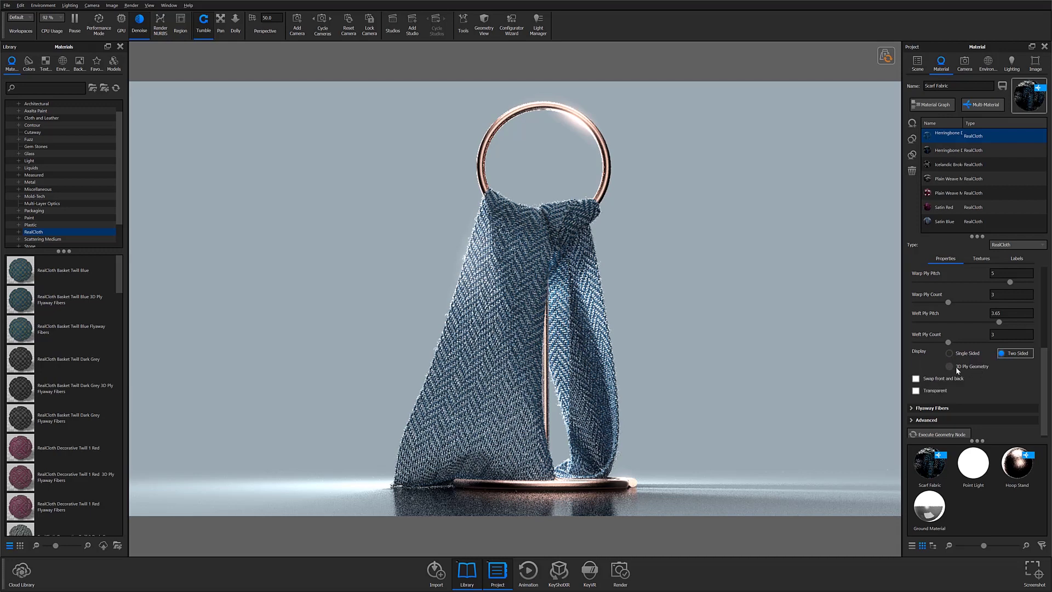
{"action": "left_click", "coordinate": [953, 366]}
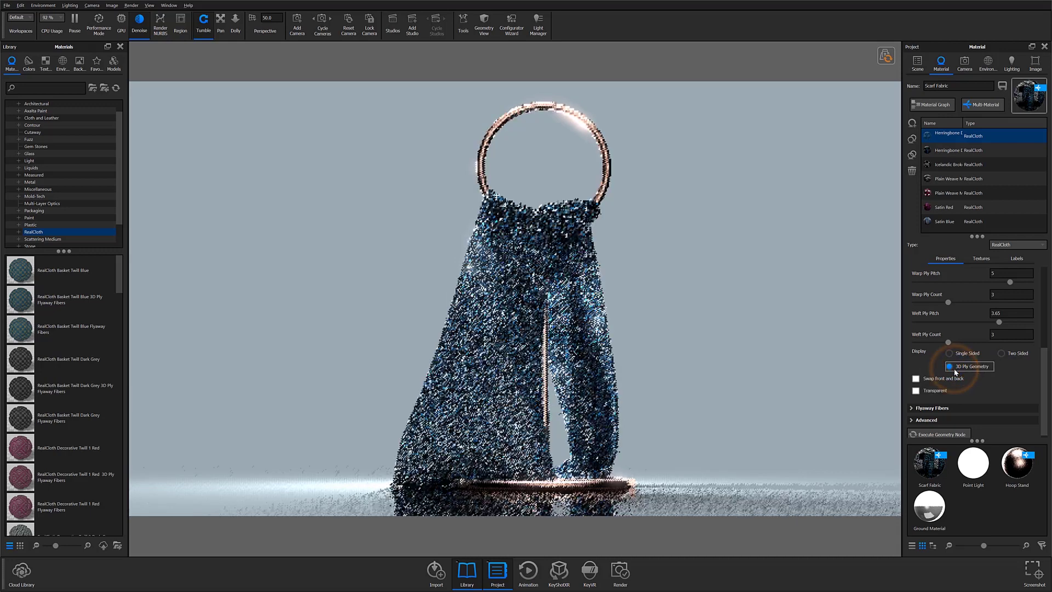
{"action": "left_click", "coordinate": [886, 55]}
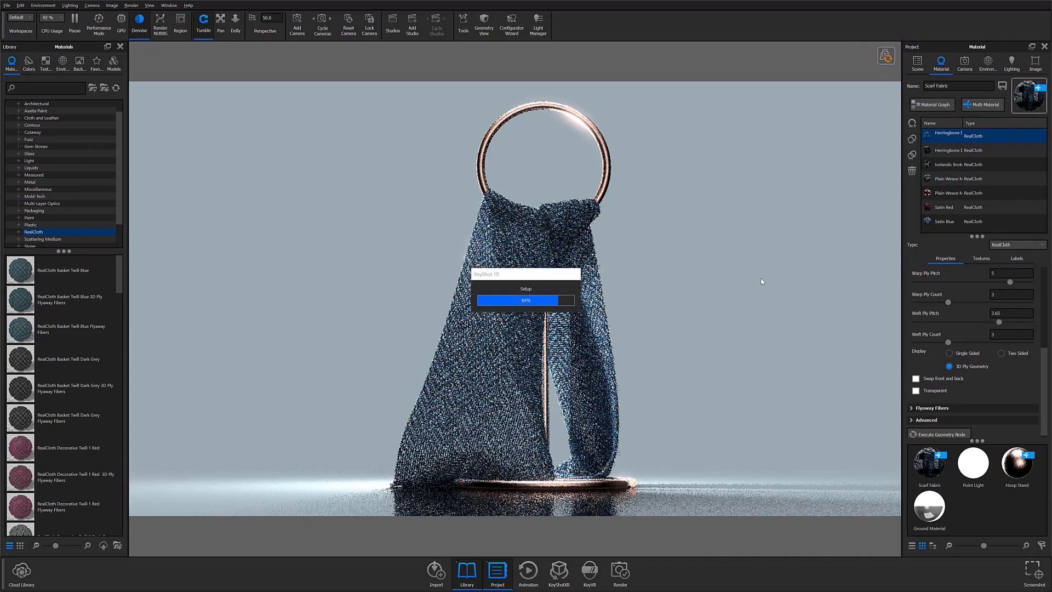
{"action": "scroll", "coordinate": [243, 394], "scroll_direction": "up", "scroll_amount": 10}
{"action": "scroll", "coordinate": [242, 394], "scroll_direction": "up", "scroll_amount": 8}
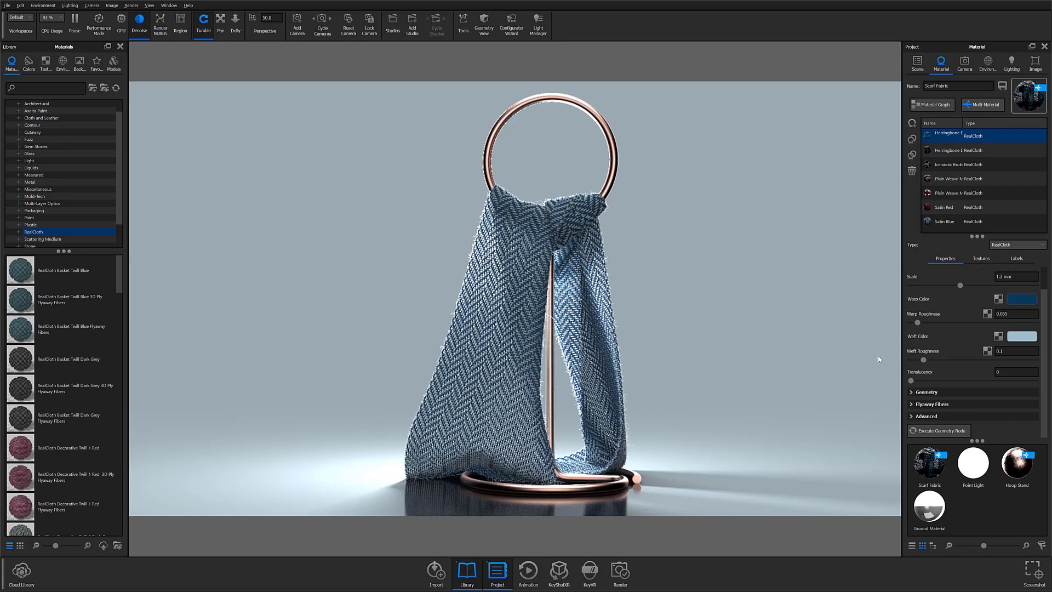
Expand the scarf fabric's Flyway Fibers settings and look through its options.
{"action": "left_click", "coordinate": [912, 405]}
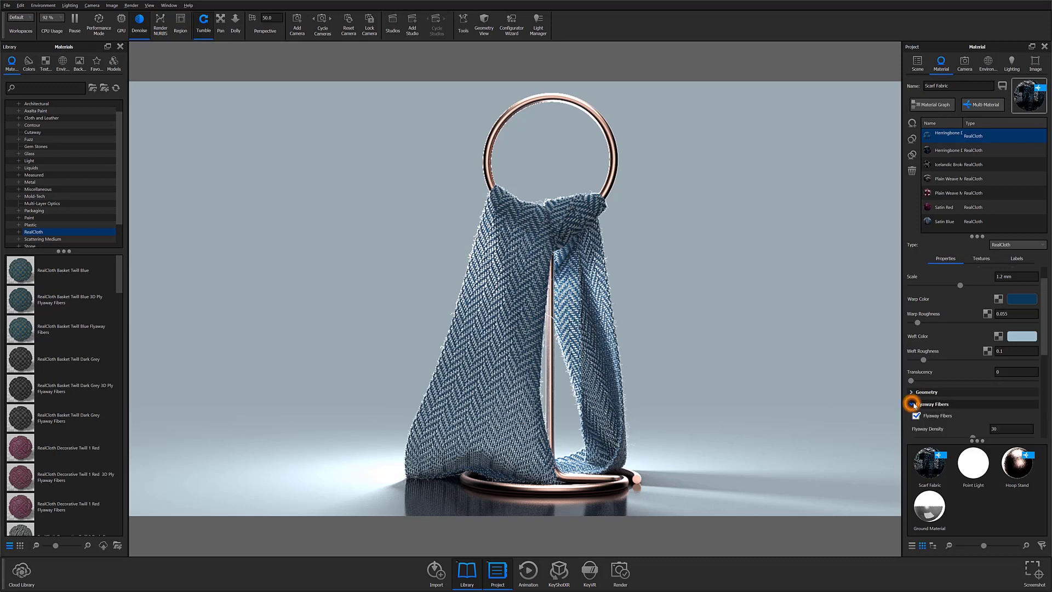
{"action": "scroll", "coordinate": [914, 405], "scroll_direction": "down", "scroll_amount": 3}
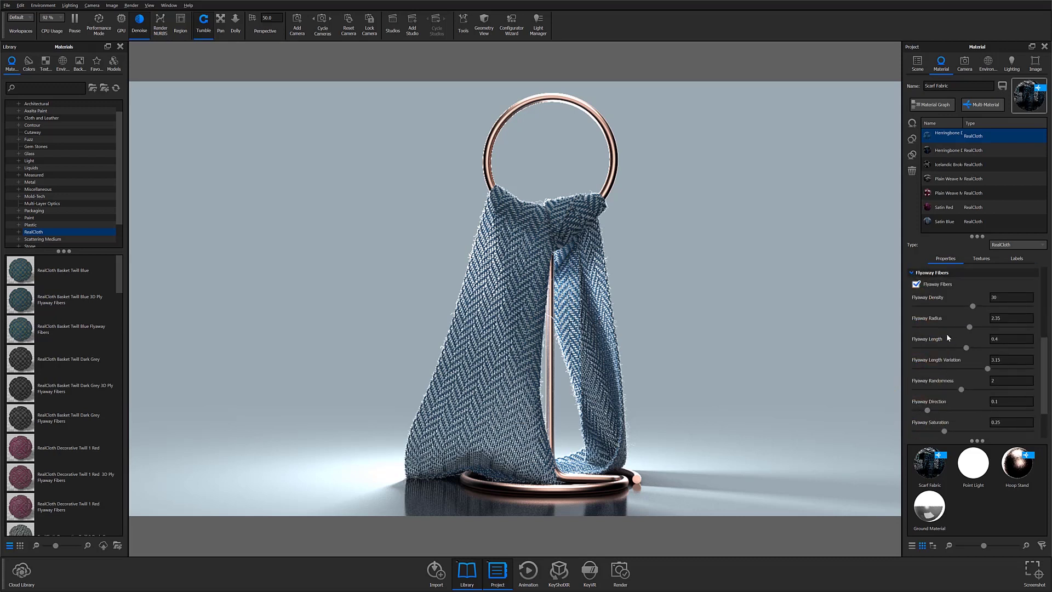
{"action": "left_click", "coordinate": [935, 299]}
{"action": "left_click", "coordinate": [934, 318]}
{"action": "left_click", "coordinate": [936, 340]}
{"action": "scroll", "coordinate": [935, 344], "scroll_direction": "down", "scroll_amount": 1}
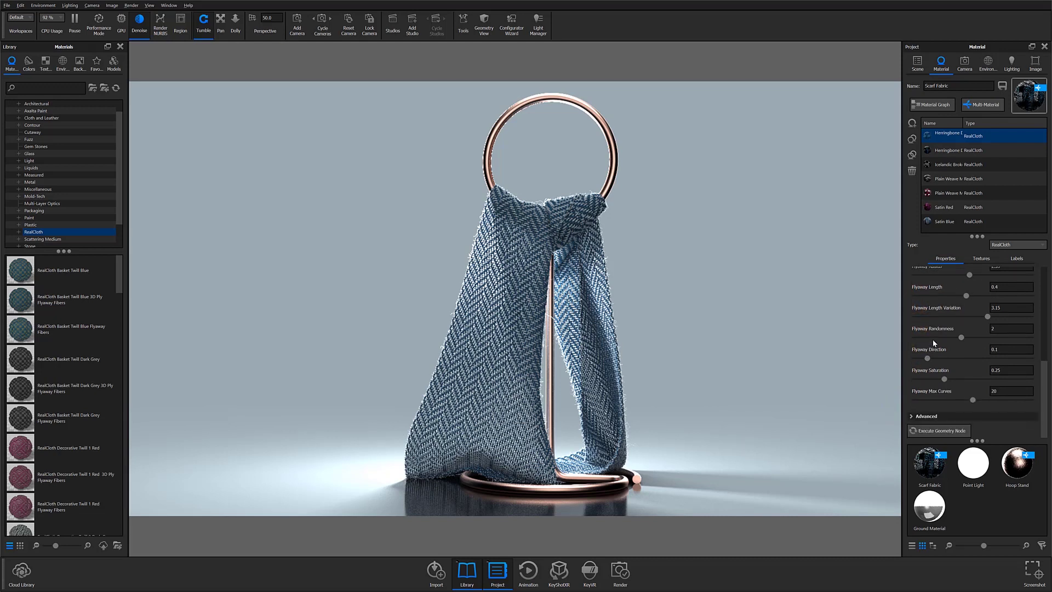
Expand the Advanced settings, showing 1.65 refractive indices and a 95° angle.
{"action": "left_click", "coordinate": [919, 417]}
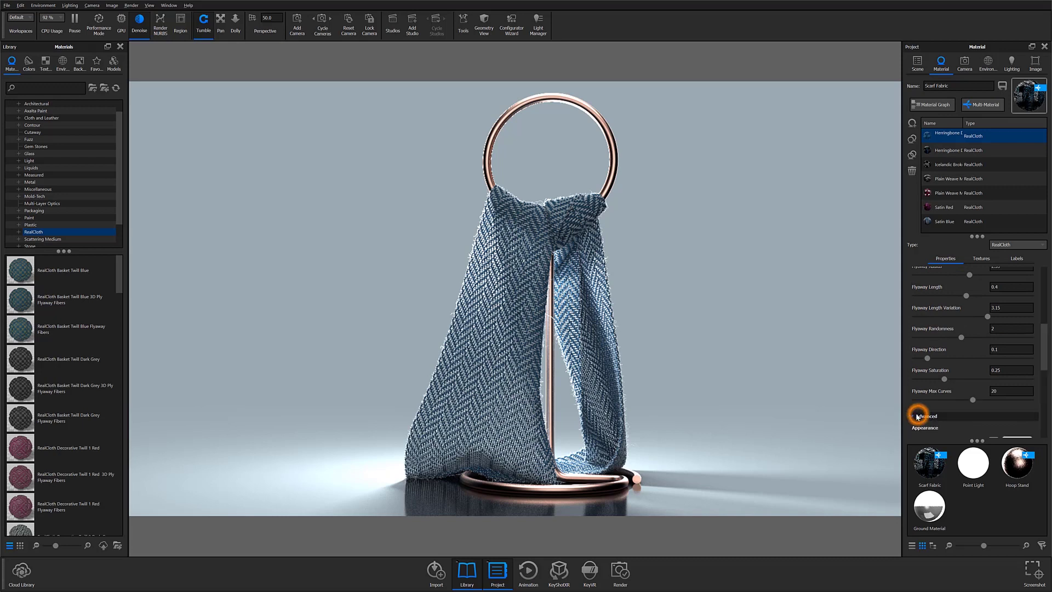
{"action": "scroll", "coordinate": [946, 377], "scroll_direction": "down", "scroll_amount": 2}
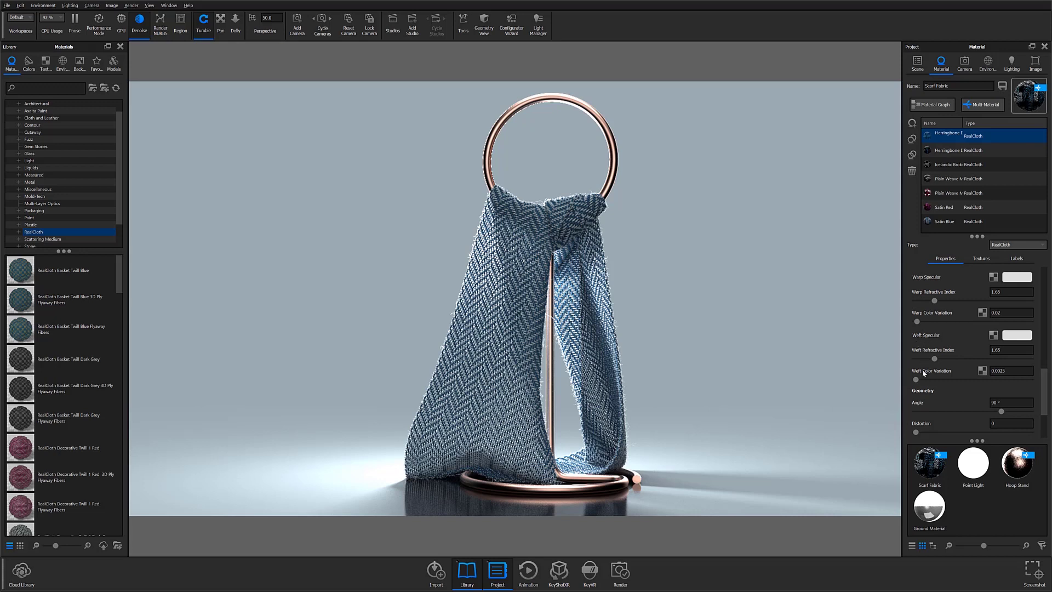
{"action": "scroll", "coordinate": [924, 375], "scroll_direction": "down", "scroll_amount": 3}
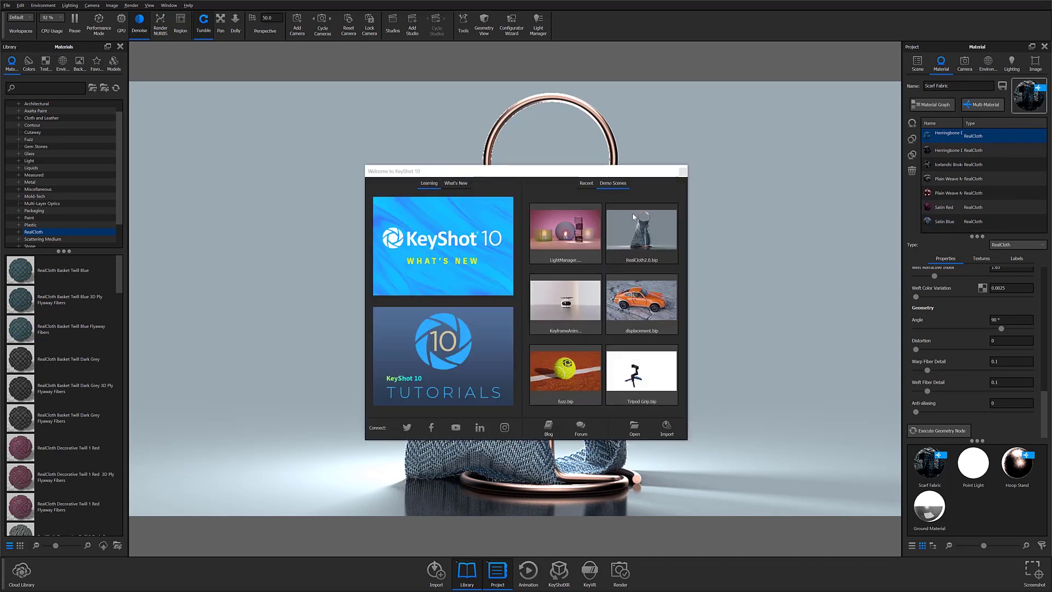
Close the Welcome window and expand the RealCloth library category to list its presets.
{"action": "left_click", "coordinate": [684, 172]}
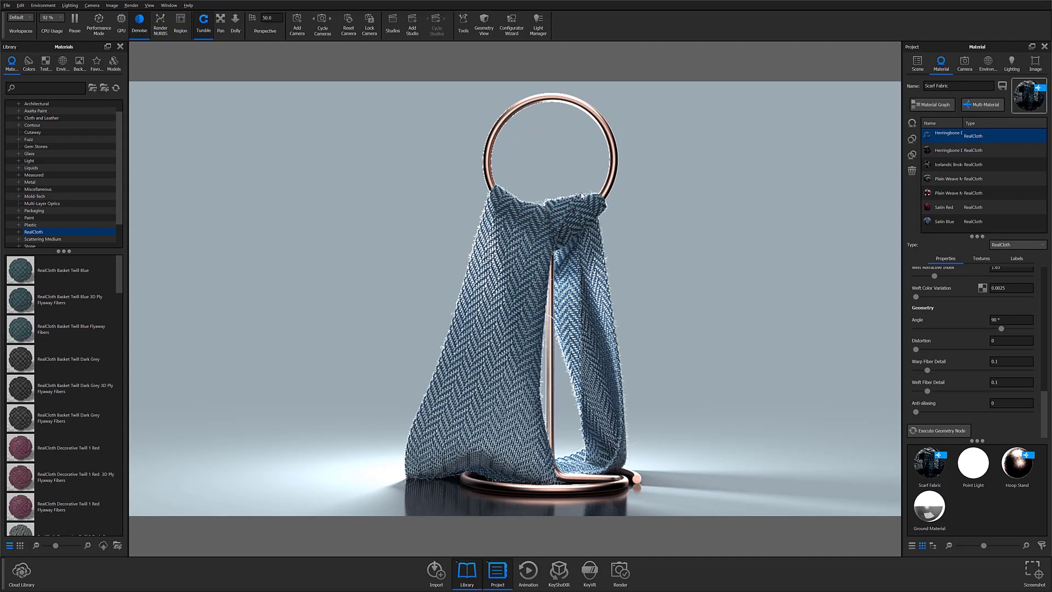
{"action": "left_click", "coordinate": [463, 33]}
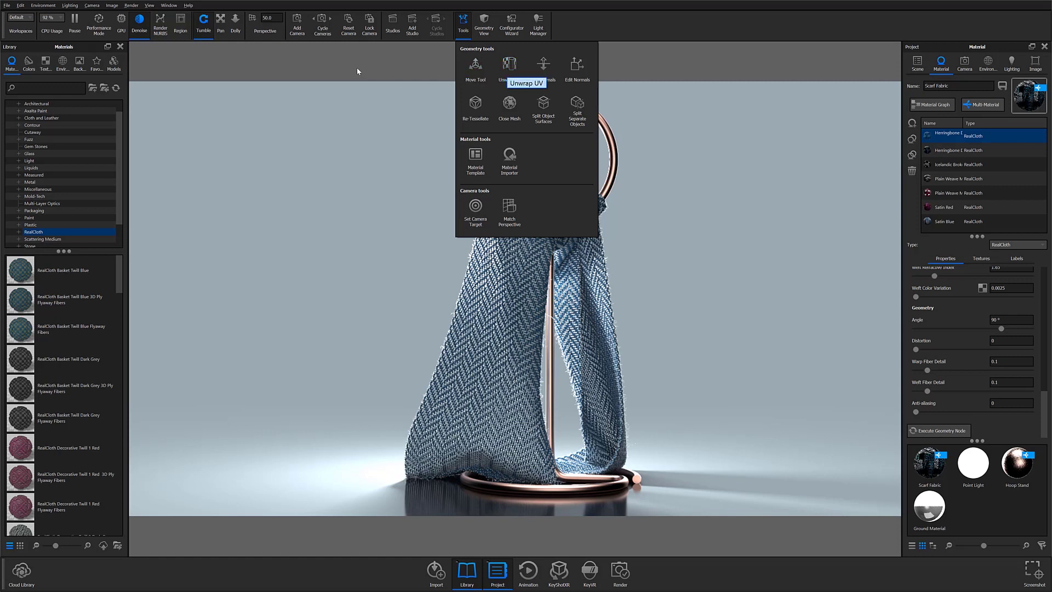
{"action": "left_click", "coordinate": [3, 62]}
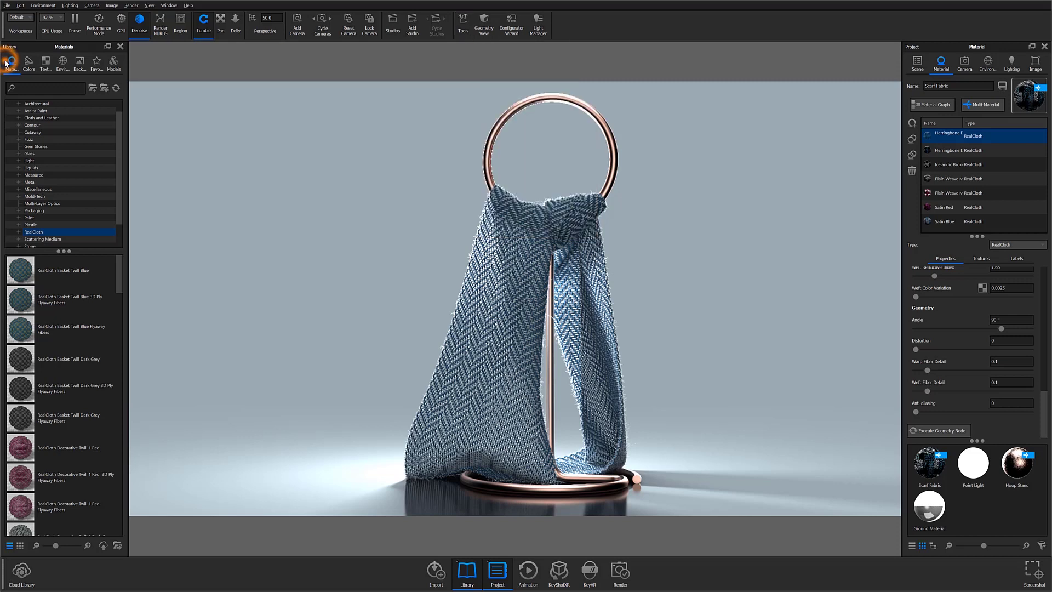
{"action": "double_click", "coordinate": [31, 232]}
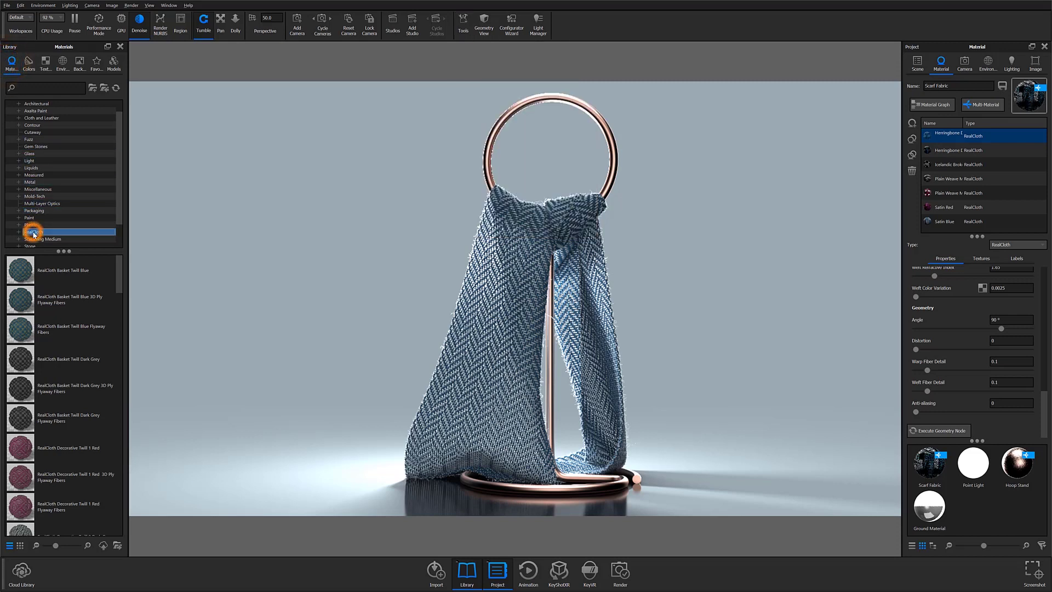
{"action": "scroll", "coordinate": [66, 313], "scroll_direction": "down", "scroll_amount": 10}
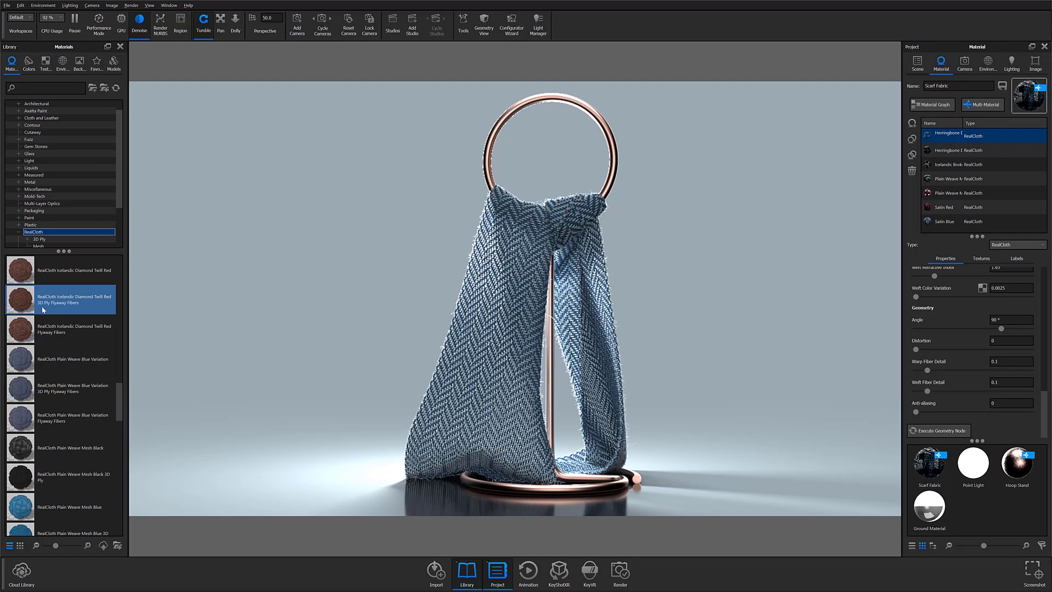
Apply Icelandic Diamond Twill Red 3D Ply to the scarf, thin flyaways, scale weave to 2.48 mm.
{"action": "left_click_drag", "start_coordinate": [33, 309], "coordinate": [487, 335]}
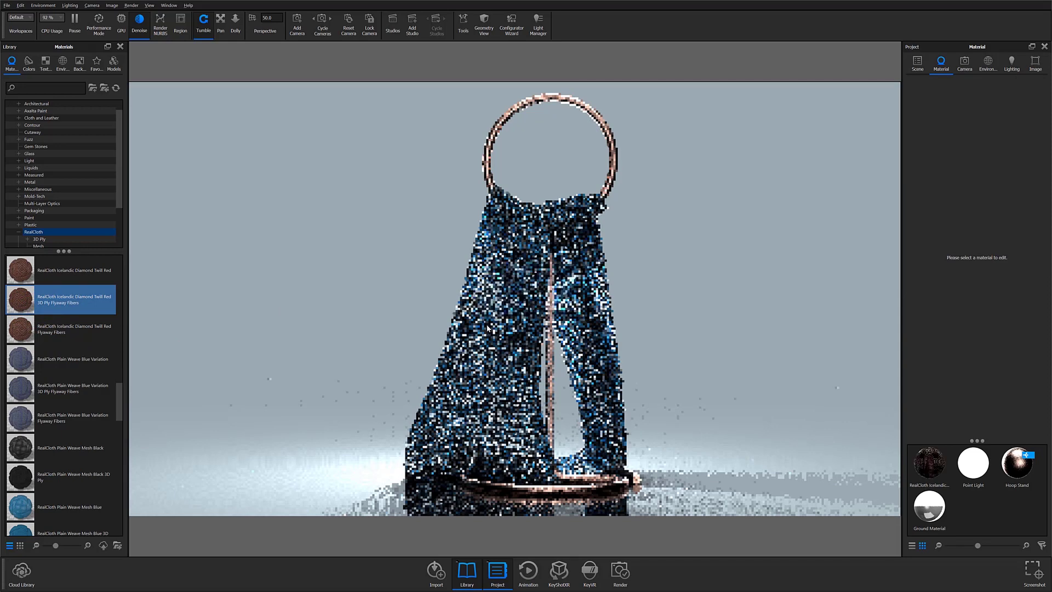
{"action": "double_click", "coordinate": [487, 328]}
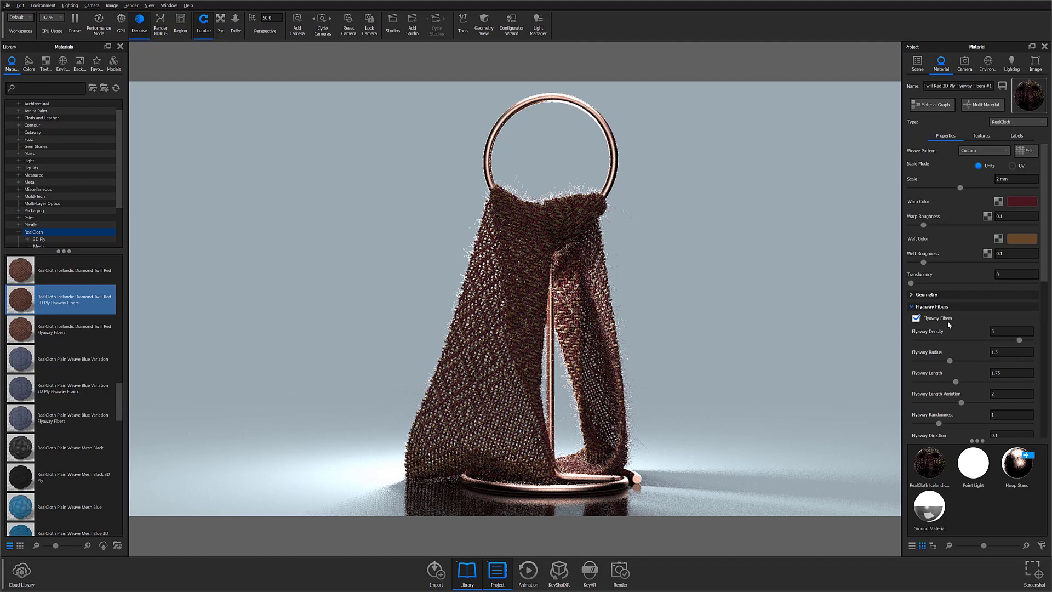
{"action": "scroll", "coordinate": [948, 322], "scroll_direction": "down", "scroll_amount": 7}
{"action": "scroll", "coordinate": [948, 321], "scroll_direction": "up", "scroll_amount": 7}
{"action": "left_click_drag", "start_coordinate": [1020, 340], "coordinate": [1010, 341]}
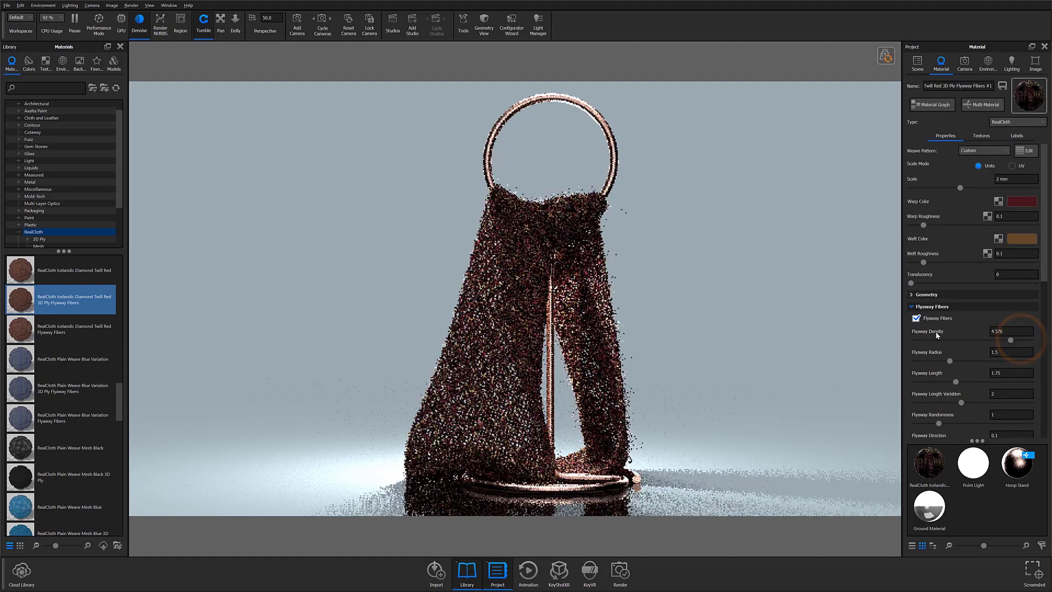
{"action": "left_click_drag", "start_coordinate": [960, 187], "coordinate": [972, 187]}
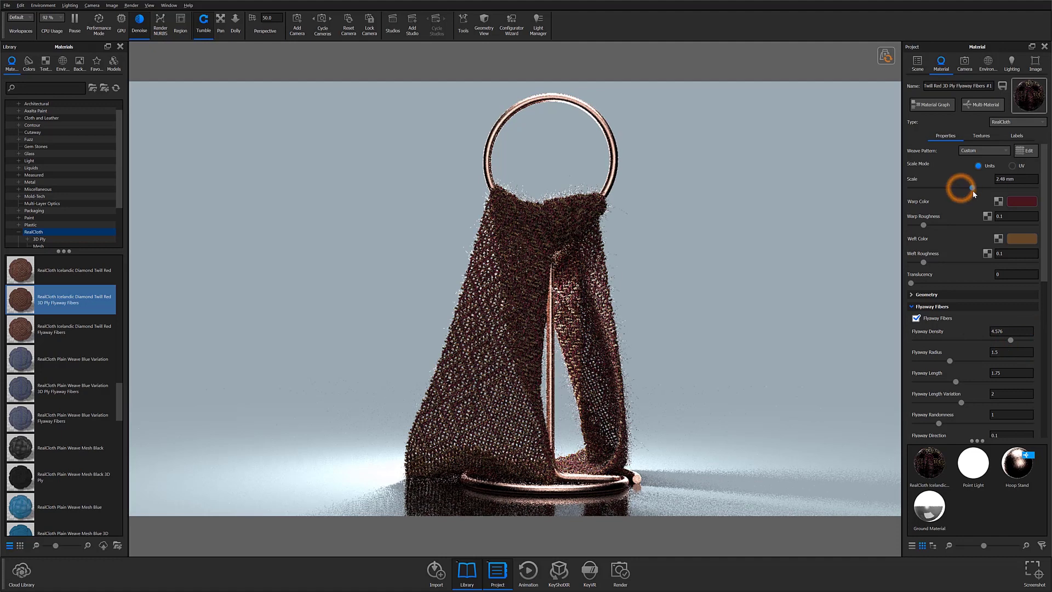
{"action": "left_click", "coordinate": [890, 62]}
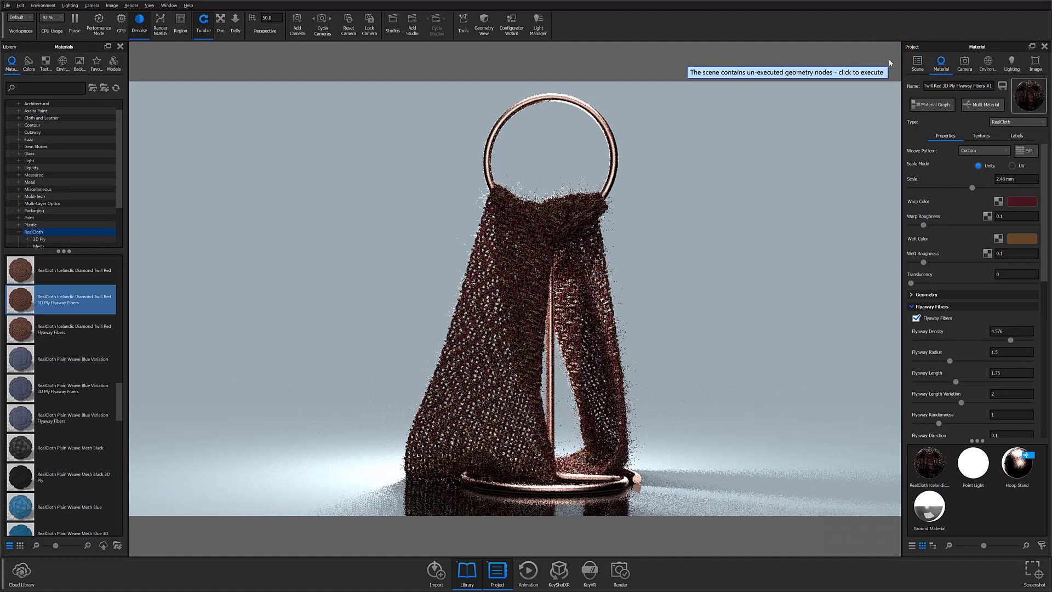
Regenerate the cloth geometry with the new settings, dismissing the save reminder without saving.
{"action": "left_click", "coordinate": [996, 373]}
{"action": "scroll", "coordinate": [996, 376], "scroll_direction": "down", "scroll_amount": 1}
{"action": "scroll", "coordinate": [994, 372], "scroll_direction": "down", "scroll_amount": 10}
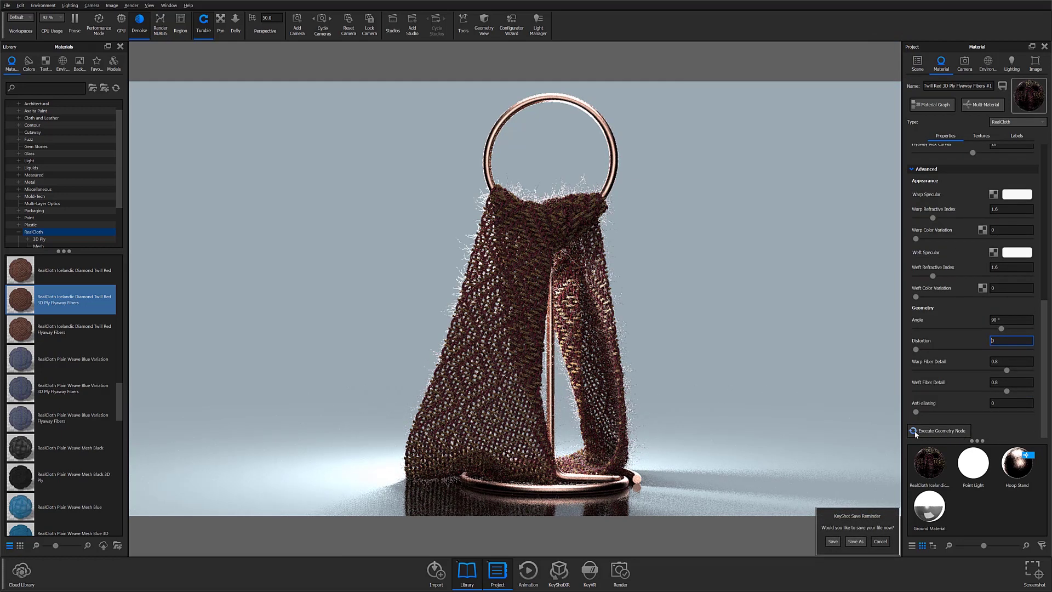
{"action": "left_click", "coordinate": [955, 435]}
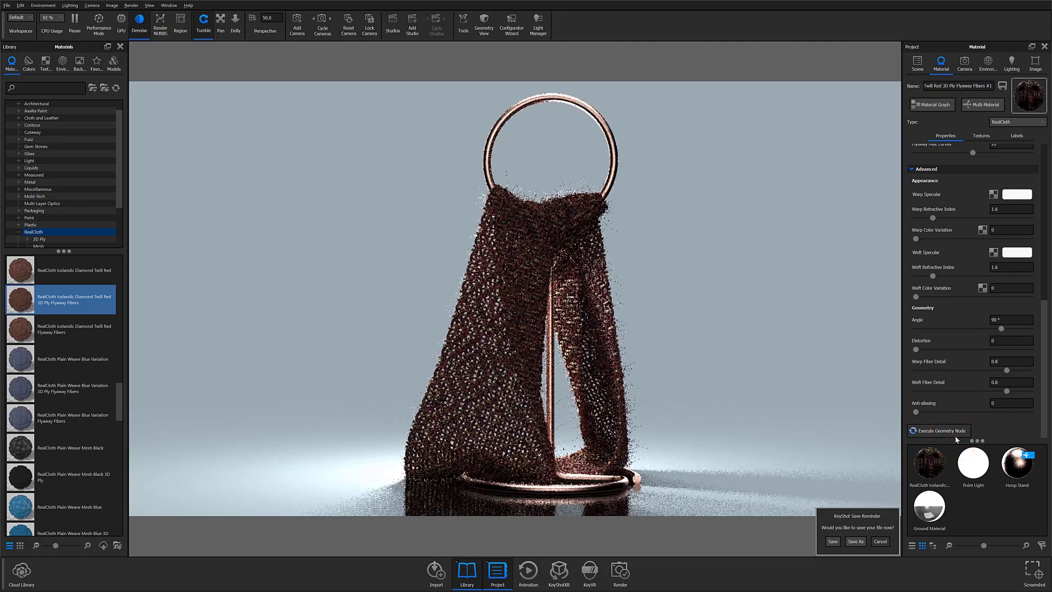
{"action": "left_click", "coordinate": [874, 541]}
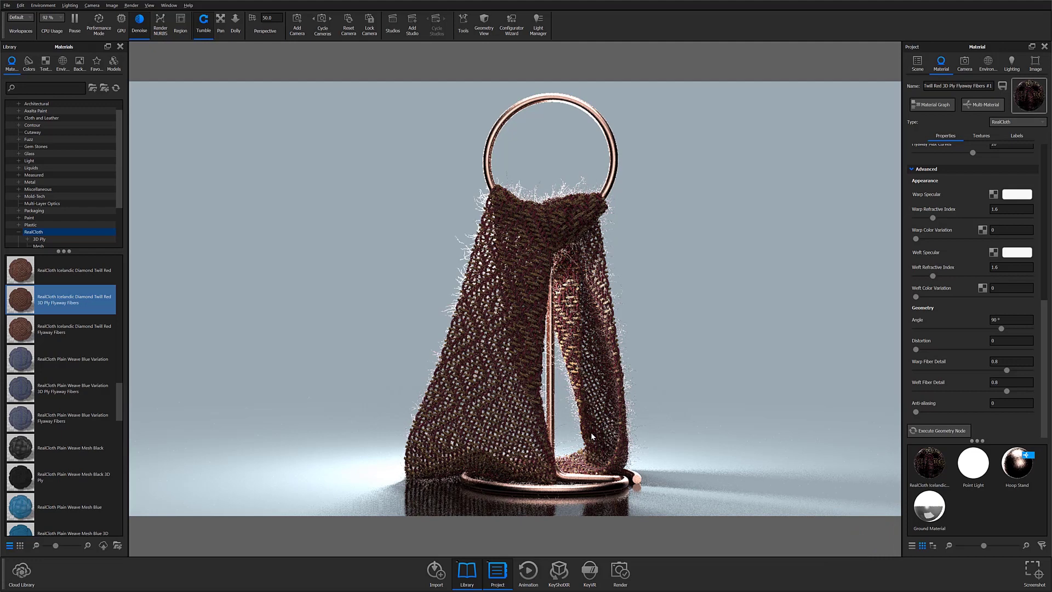
Add distortion with a 72.72° weave angle, 0.25 weft colour variation and grey warp specular.
{"action": "left_click_drag", "start_coordinate": [914, 350], "coordinate": [996, 328]}
{"action": "mouse_move", "coordinate": [916, 296]}
{"action": "left_mouse_down"}
{"action": "mouse_move", "coordinate": [931, 296]}
{"action": "mouse_move", "coordinate": [932, 247]}
{"action": "mouse_move", "coordinate": [895, 242]}
{"action": "left_mouse_up"}
{"action": "left_click", "coordinate": [1017, 194]}
{"action": "left_click", "coordinate": [917, 264]}
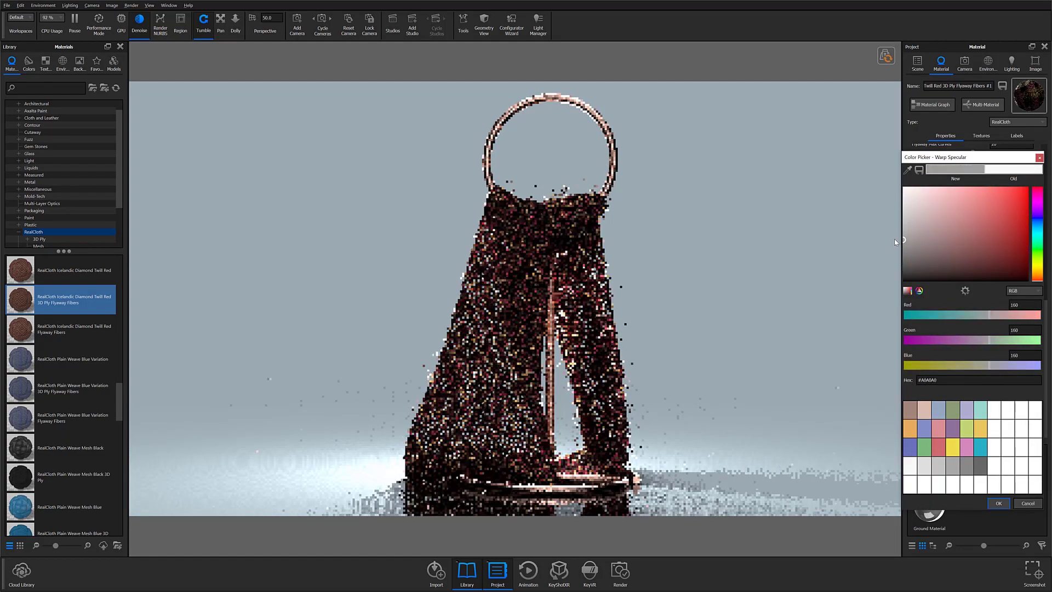
{"action": "left_click", "coordinate": [999, 502]}
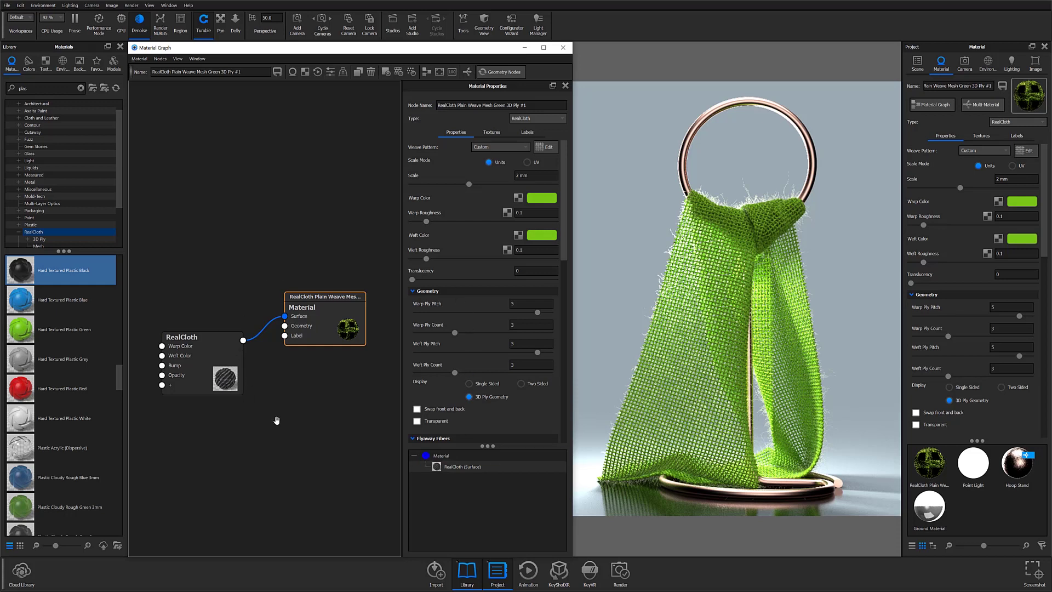
Wire RealCloth into Geometry and use Hard Textured Plastic Black as the cloth surface.
{"action": "left_click_drag", "start_coordinate": [232, 353], "coordinate": [223, 368]}
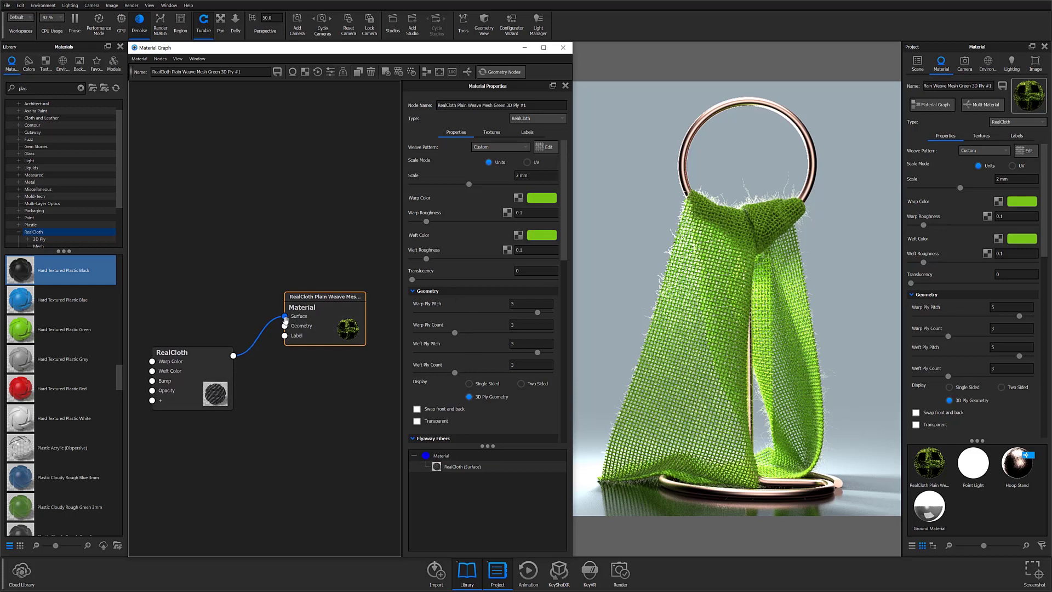
{"action": "left_click_drag", "start_coordinate": [285, 316], "coordinate": [285, 326]}
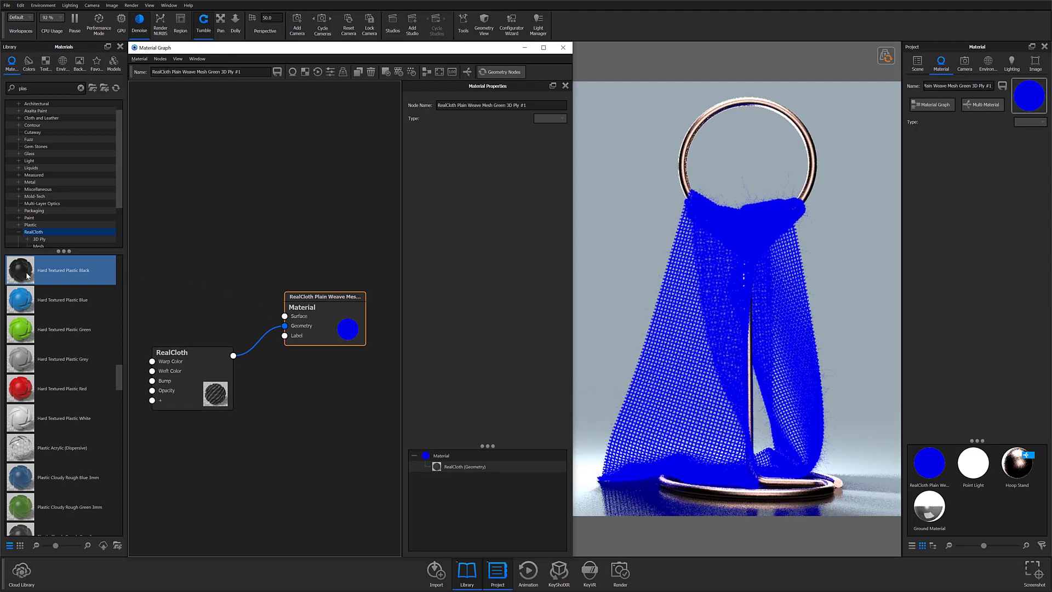
{"action": "left_click_drag", "start_coordinate": [27, 276], "coordinate": [202, 260]}
{"action": "left_click_drag", "start_coordinate": [326, 210], "coordinate": [157, 239]}
{"action": "left_click_drag", "start_coordinate": [289, 239], "coordinate": [294, 347]}
{"action": "middle_click_drag", "start_coordinate": [219, 448], "coordinate": [236, 437]}
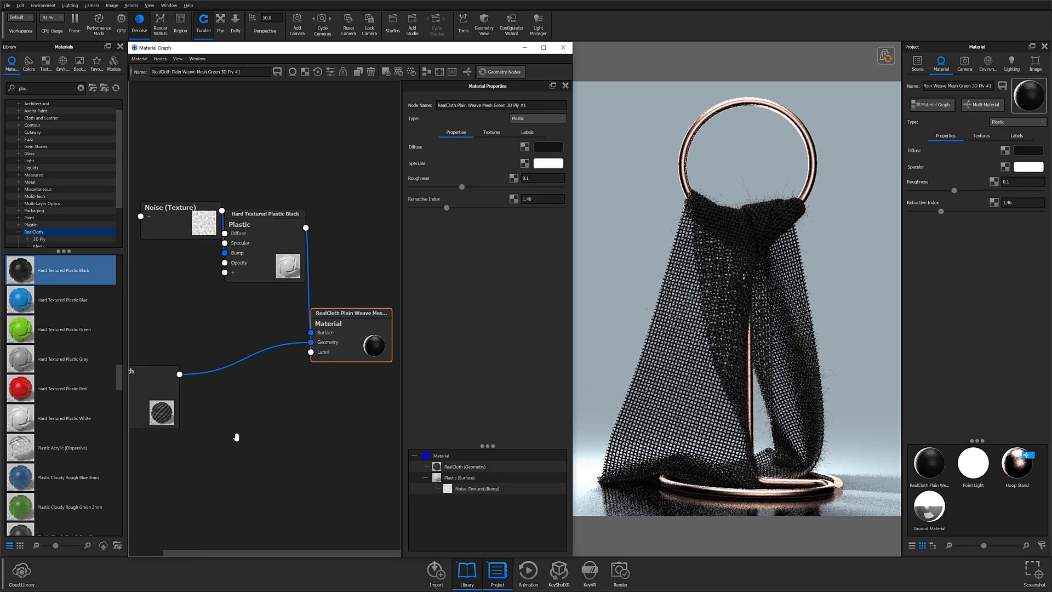
{"action": "scroll", "coordinate": [333, 330], "scroll_direction": "down", "scroll_amount": 2}
{"action": "left_click_drag", "start_coordinate": [274, 258], "coordinate": [239, 291]}
{"action": "left_click_drag", "start_coordinate": [218, 246], "coordinate": [175, 272]}
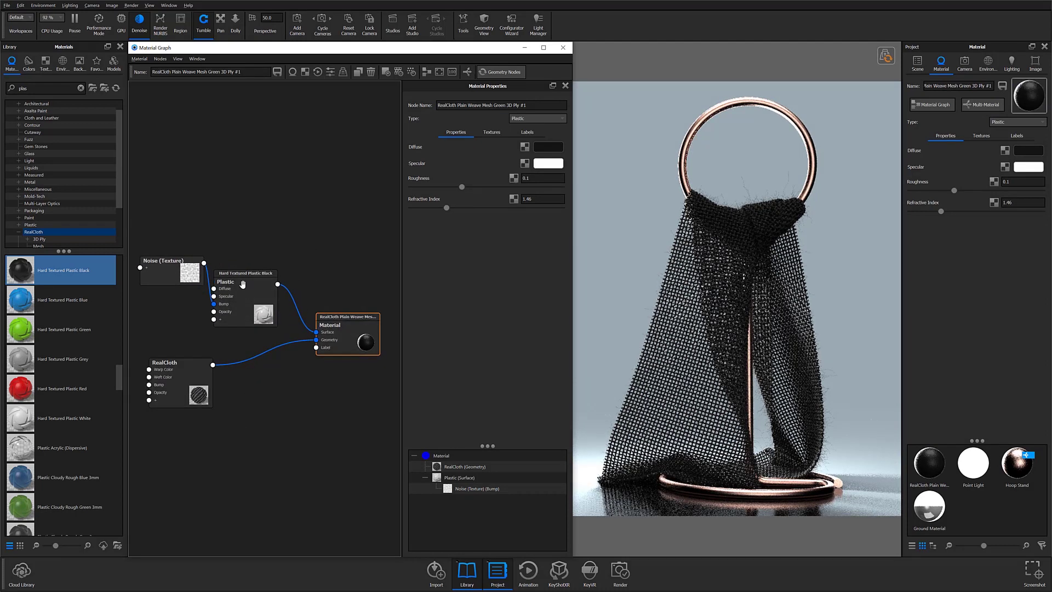
Turn off the RealCloth node's flyaway fibers and close the Material Graph.
{"action": "left_click", "coordinate": [184, 388]}
{"action": "scroll", "coordinate": [504, 355], "scroll_direction": "down", "scroll_amount": 3}
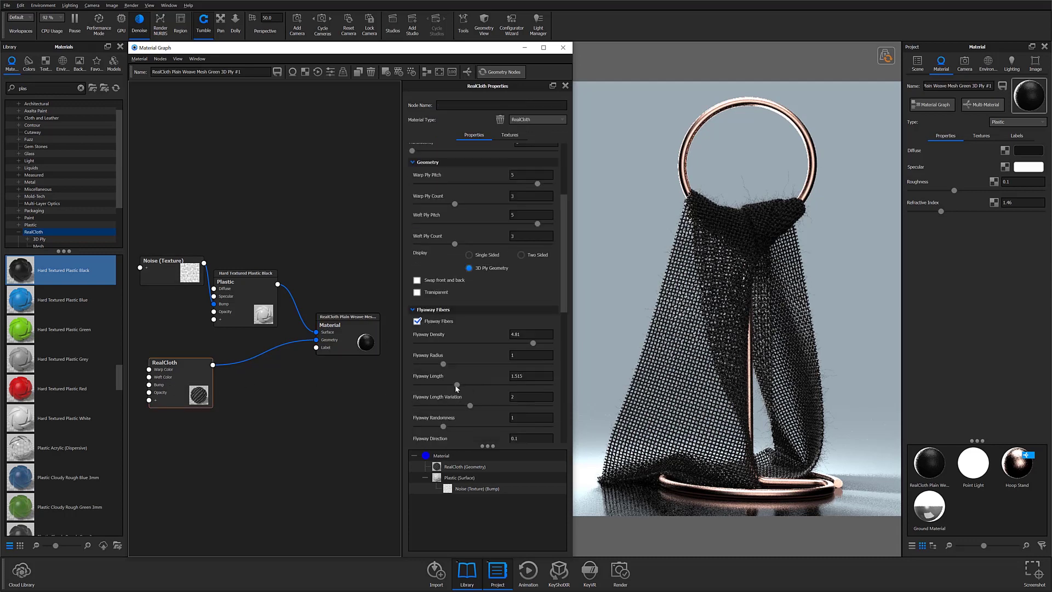
{"action": "left_click", "coordinate": [417, 322]}
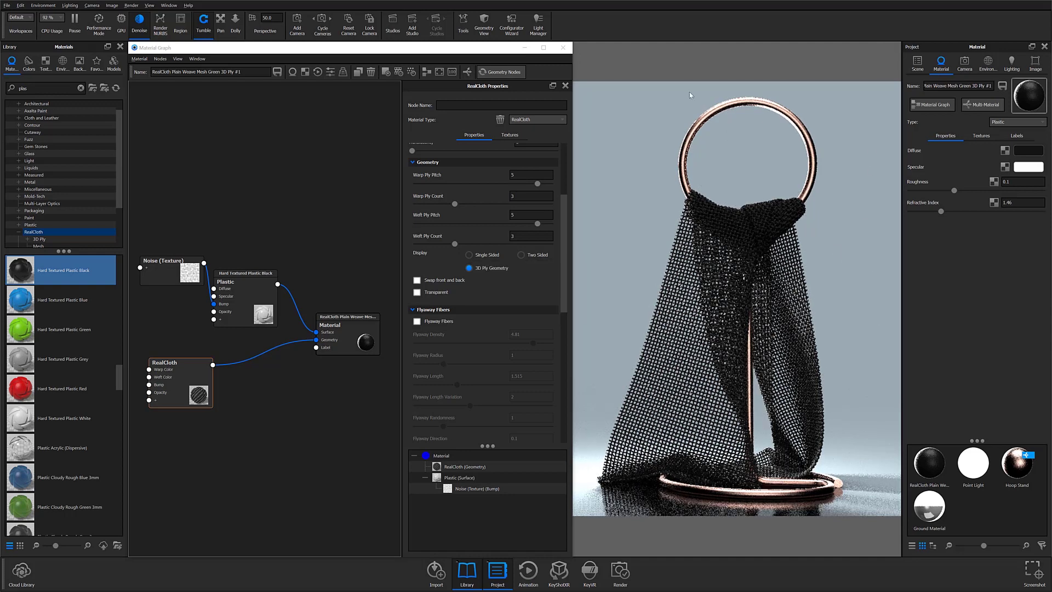
{"action": "left_click", "coordinate": [566, 50]}
{"action": "scroll", "coordinate": [630, 329], "scroll_direction": "up", "scroll_amount": 5}
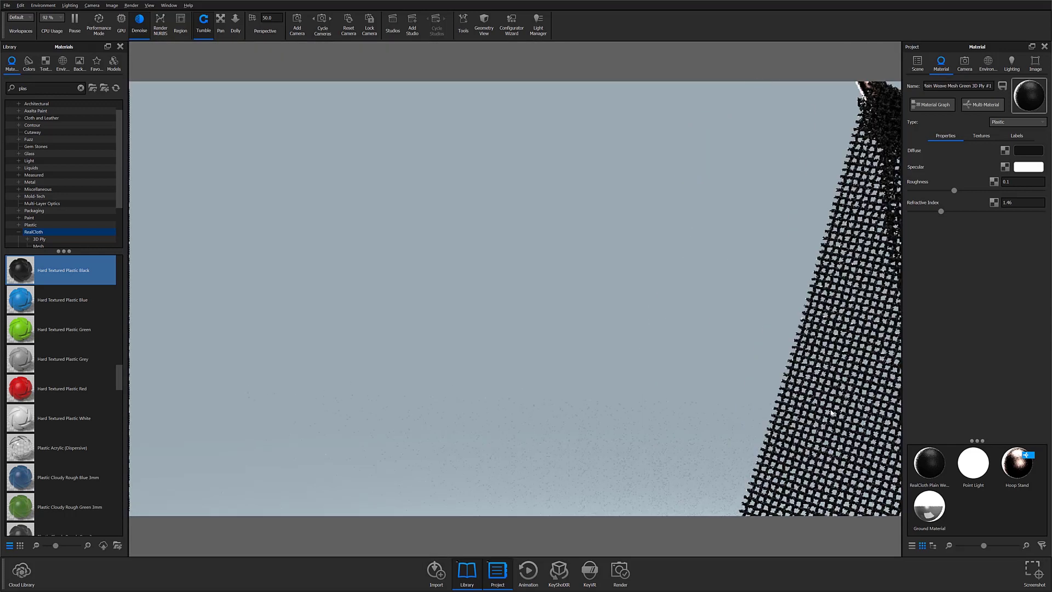
Zoom and orbit the view close to the black mesh weave around the hoop stand.
{"action": "scroll", "coordinate": [288, 180], "scroll_direction": "down", "scroll_amount": 5}
{"action": "scroll", "coordinate": [526, 236], "scroll_direction": "up", "scroll_amount": 8}
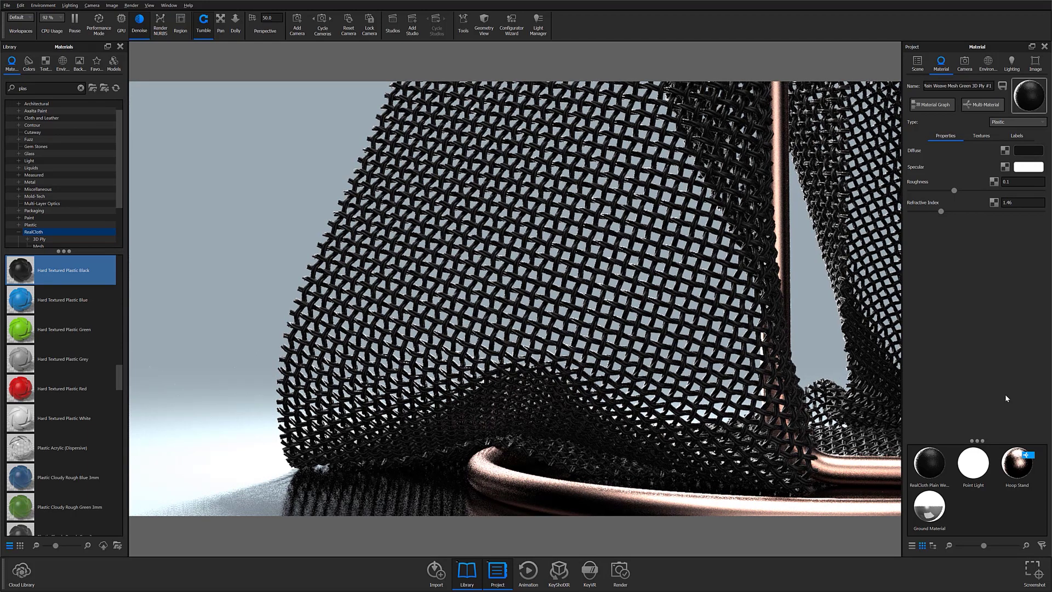
{"action": "left_click_drag", "start_coordinate": [877, 384], "coordinate": [448, 305]}
{"action": "scroll", "coordinate": [447, 305], "scroll_direction": "up", "scroll_amount": 10}
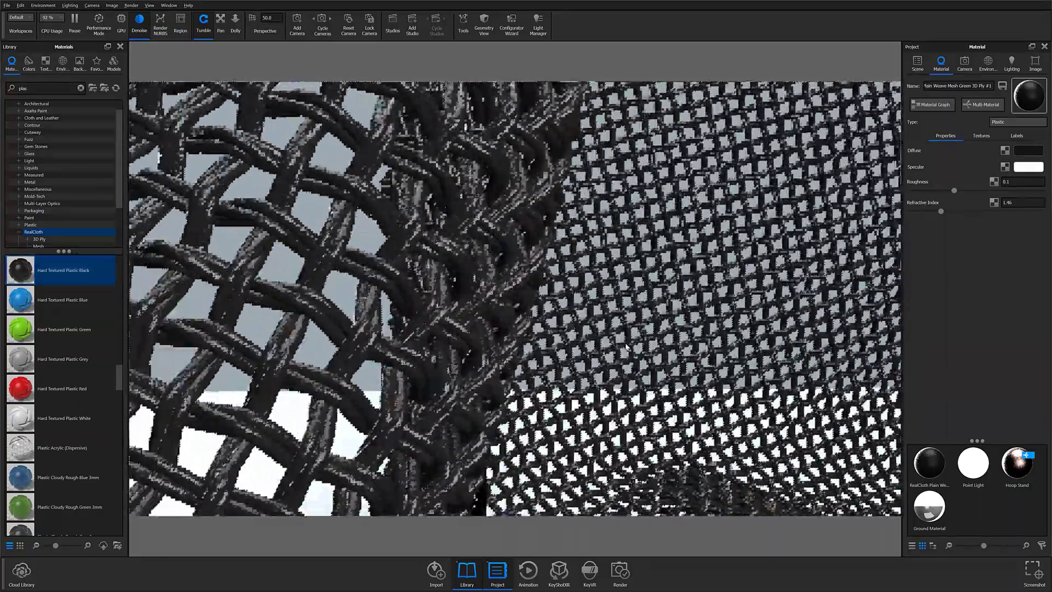